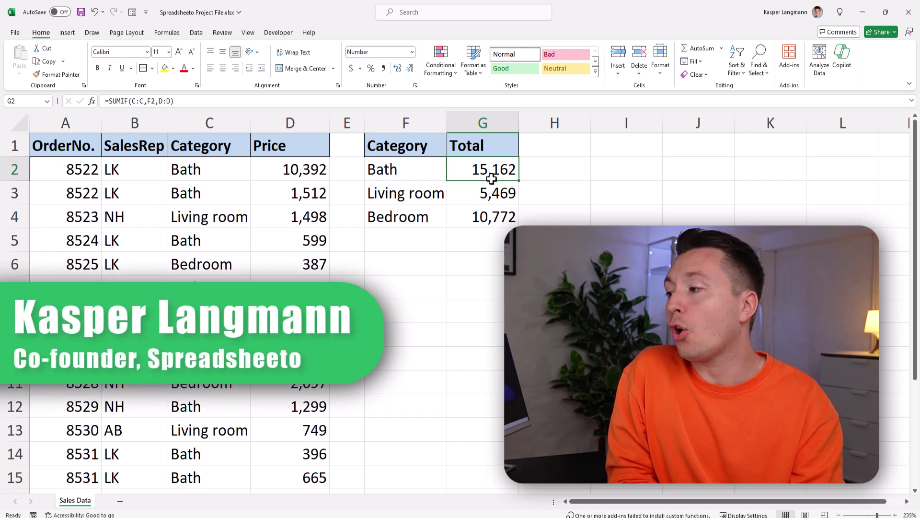
Highlight the Bath, Living room and Bedroom labels, then select the sales data columns A:D.
drag(401, 169, 399, 207)
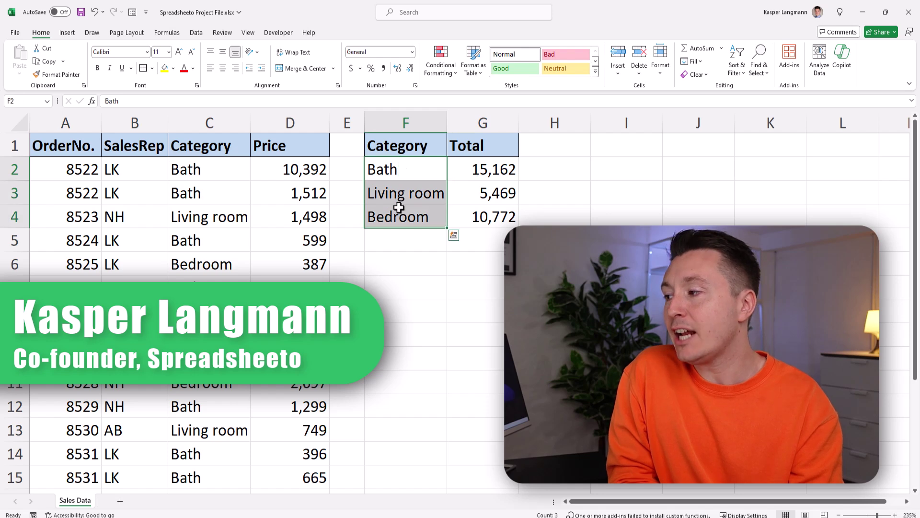
drag(290, 122, 86, 117)
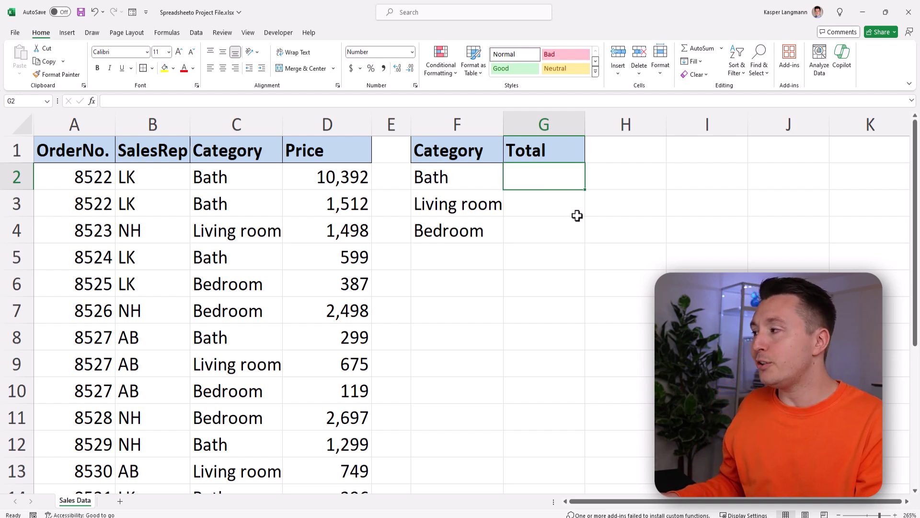
Highlight the OrderNo.–Price columns, a run of Price values and the two Bath entries.
drag(78, 124, 305, 125)
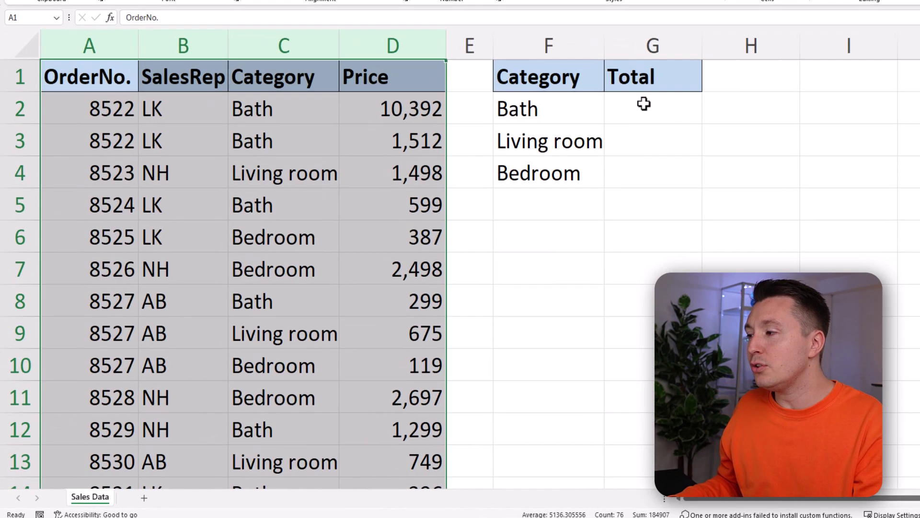
click(644, 104)
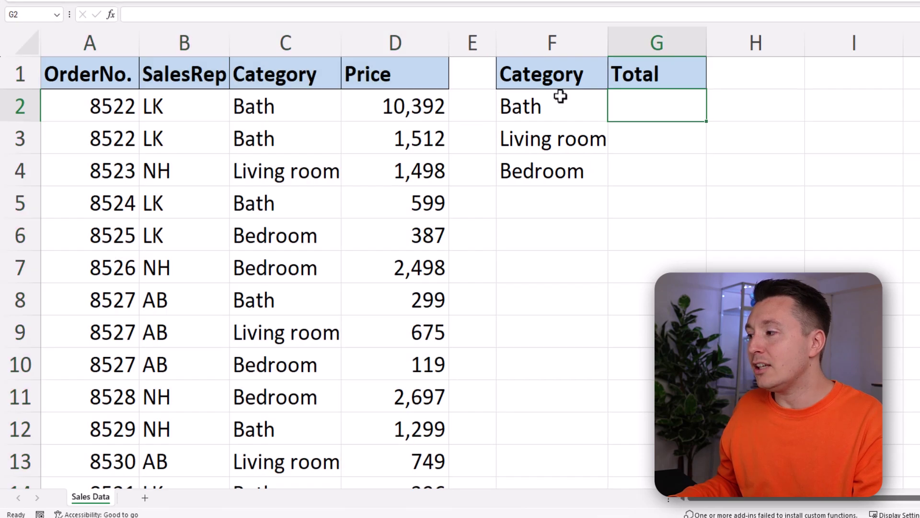
drag(400, 101, 405, 353)
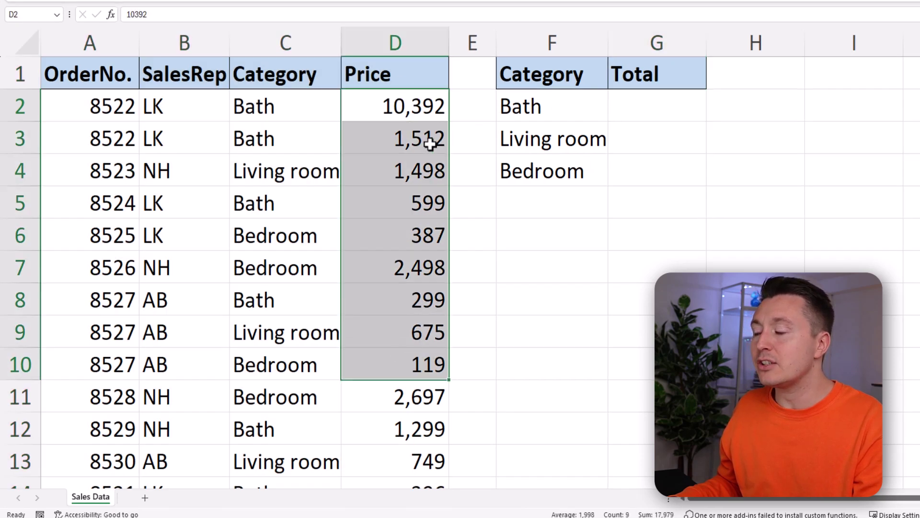
click(556, 115)
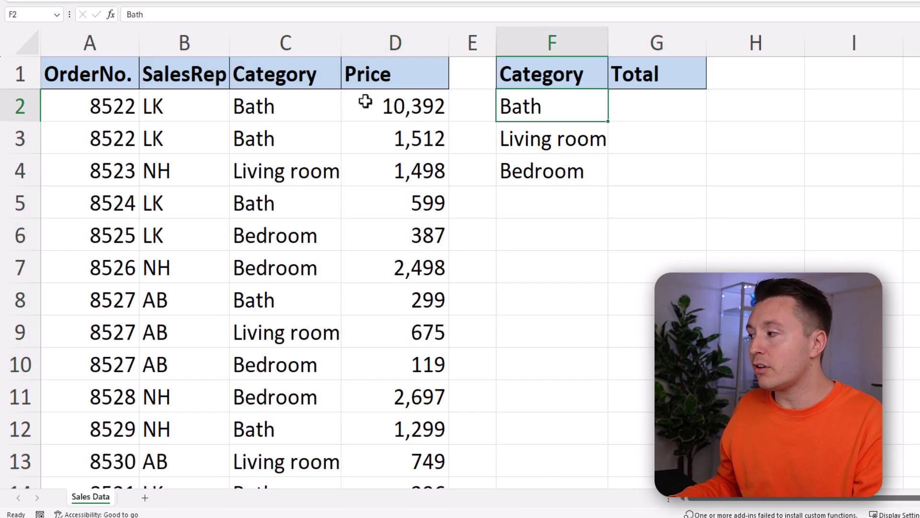
drag(287, 108, 292, 134)
Highlight the Living room and Bedroom entries, then select the Bath Total cell G2.
click(545, 137)
click(323, 173)
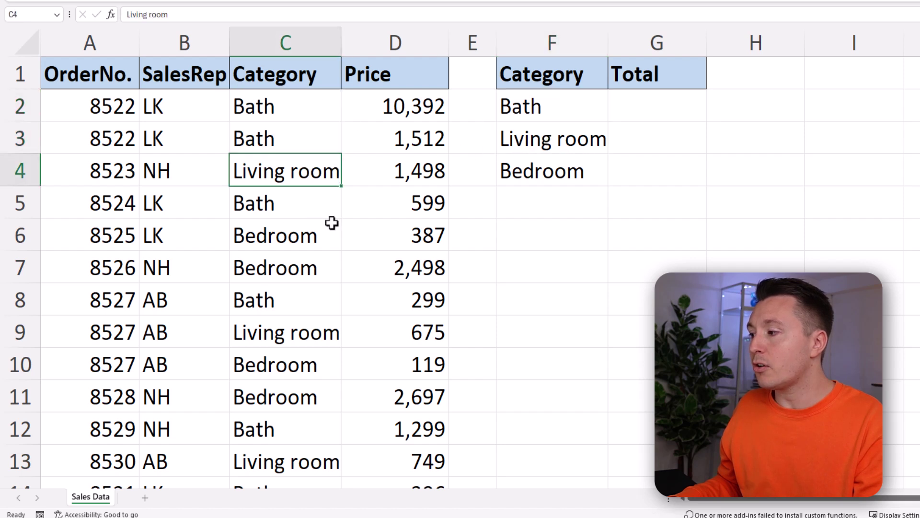
click(536, 175)
drag(323, 227, 312, 267)
drag(304, 366, 311, 397)
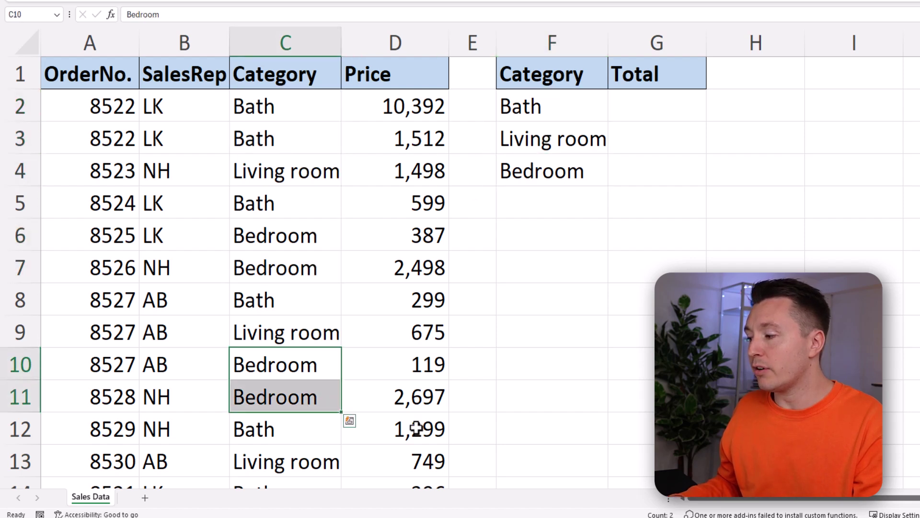
click(396, 288)
click(660, 109)
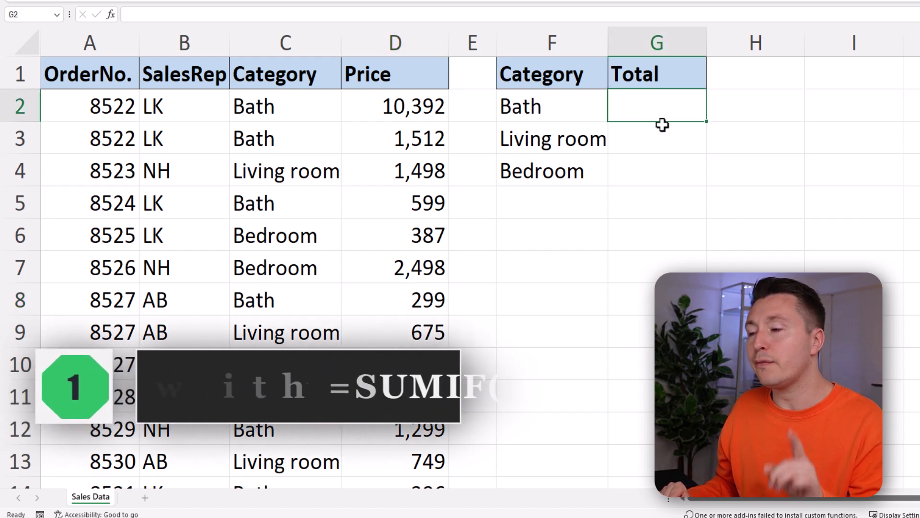
Start =SUMIF( in G2 with Category column C as range and F2 (Bath) as criterion.
text(=S)
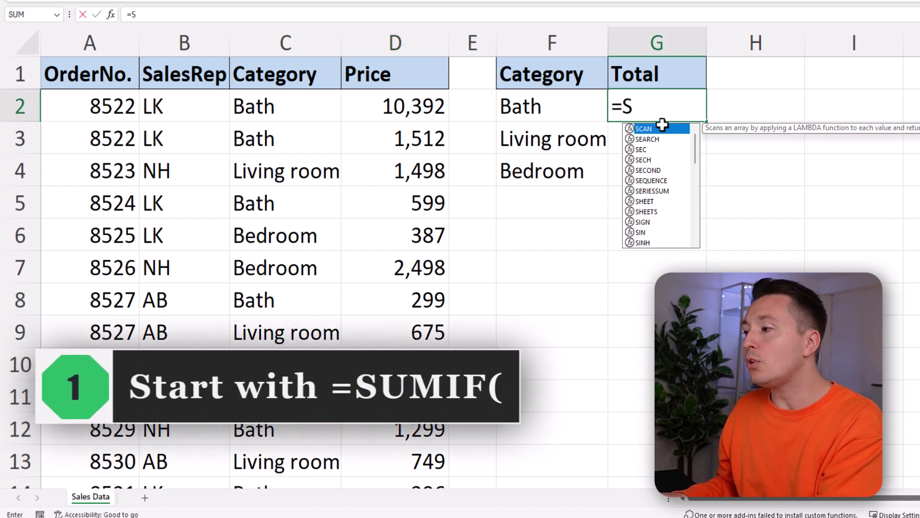
text(UMIF()
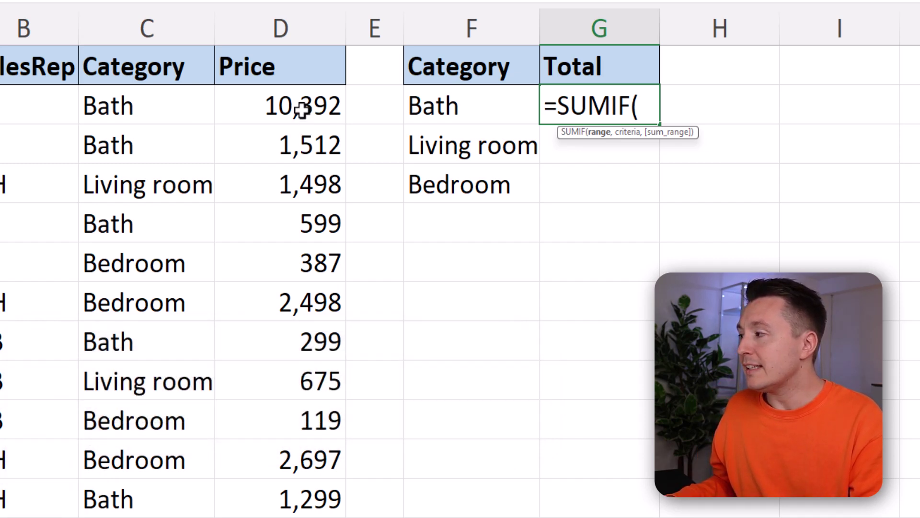
click(147, 29)
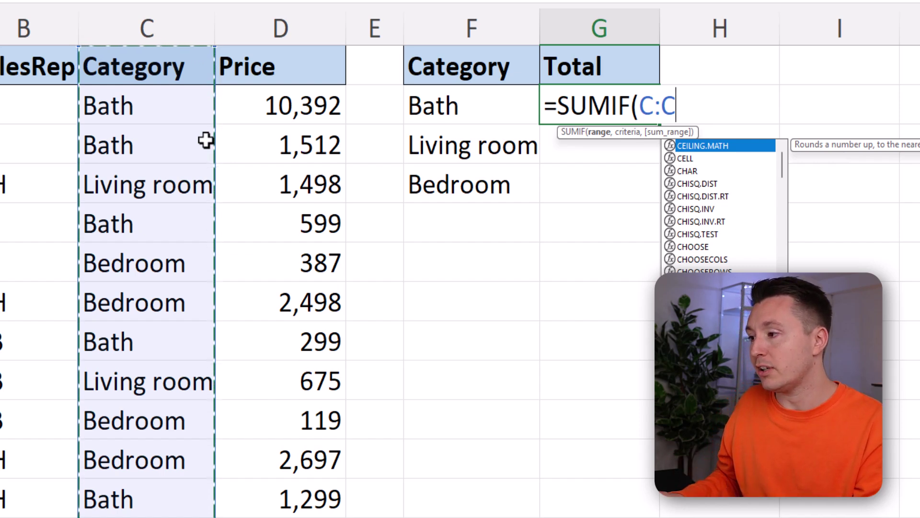
text(,)
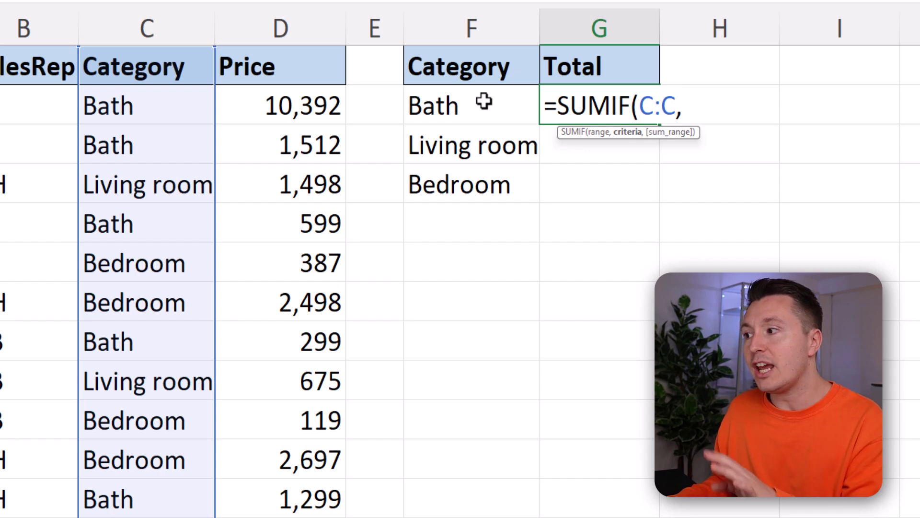
click(483, 101)
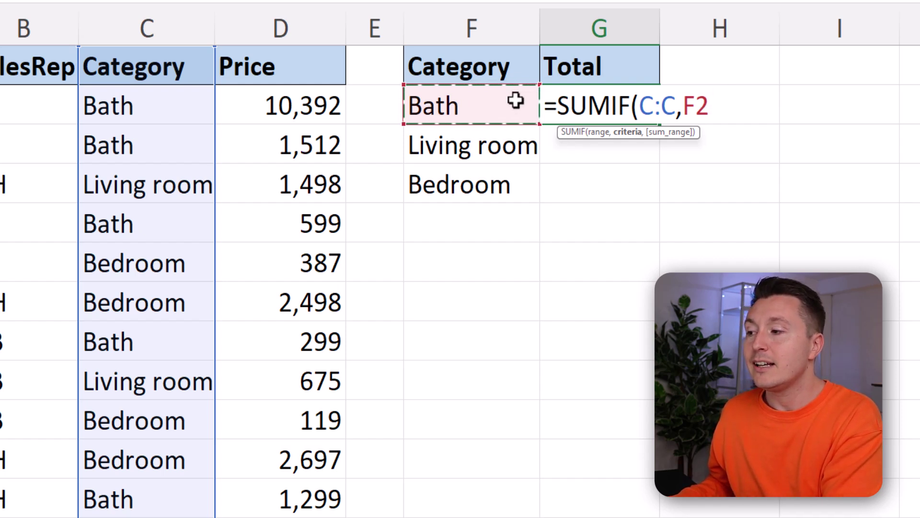
Complete =SUMIF(C:C,F2,D:D) summing the Price column, giving a Bath total of 15,162.
text(,)
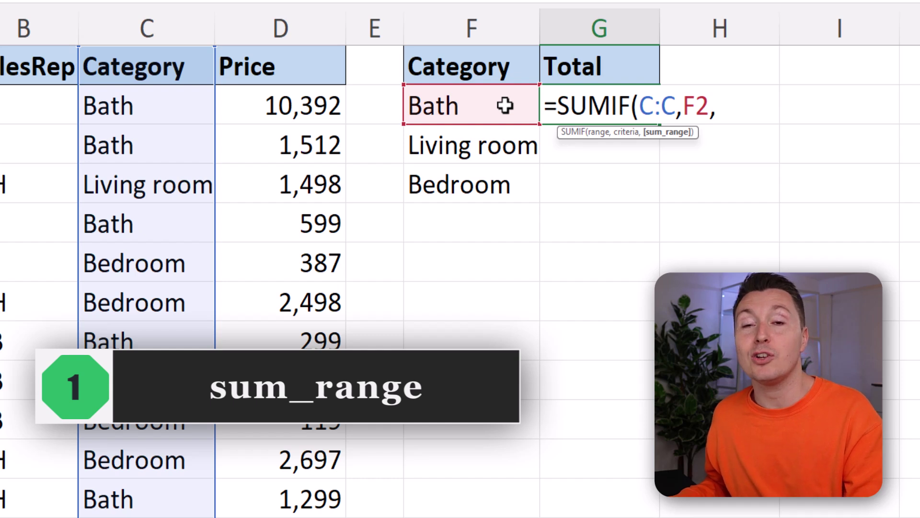
click(312, 36)
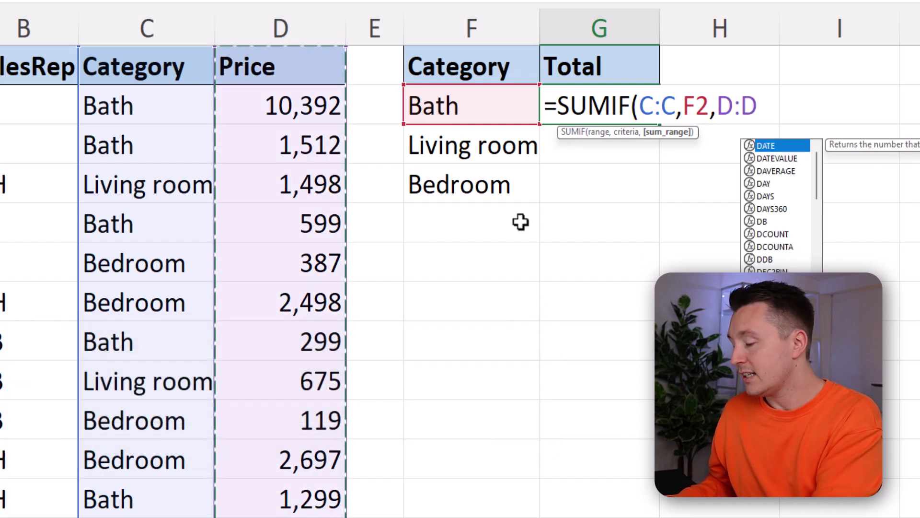
text())
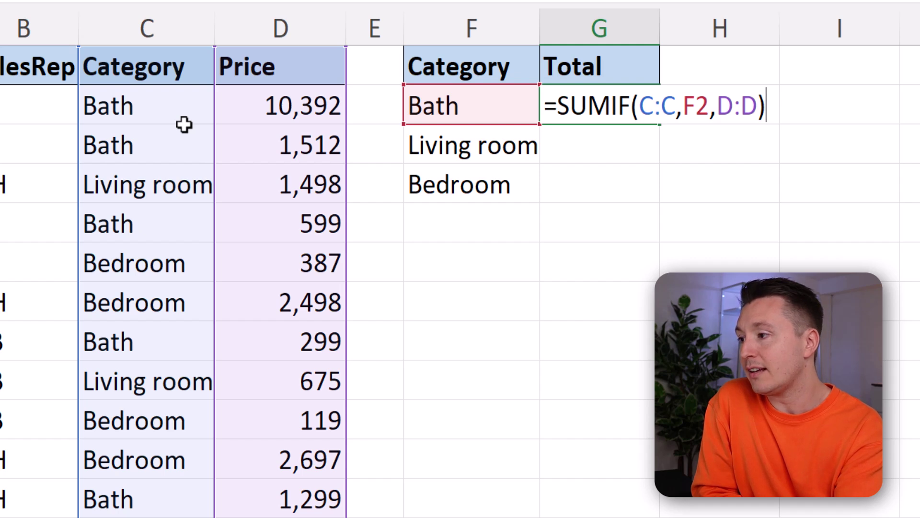
key(Return)
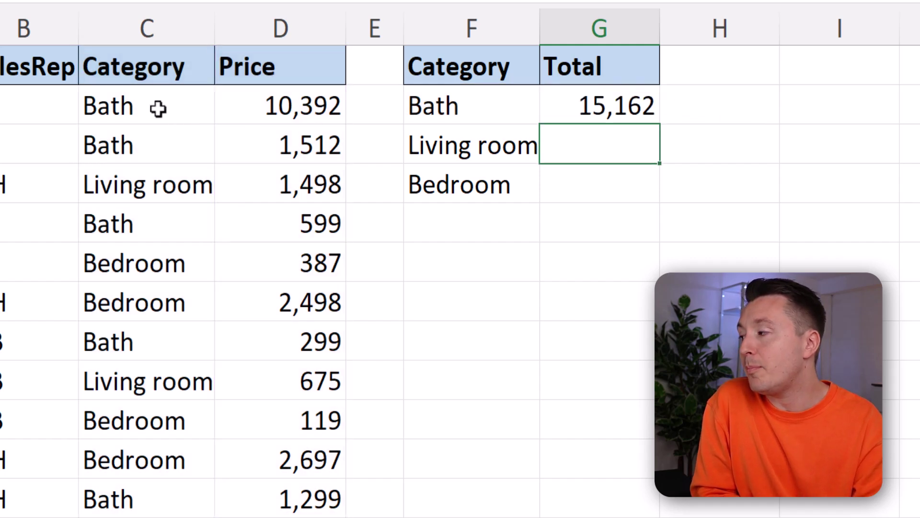
Fill the Bath total formula from G2 down through G4.
click(596, 116)
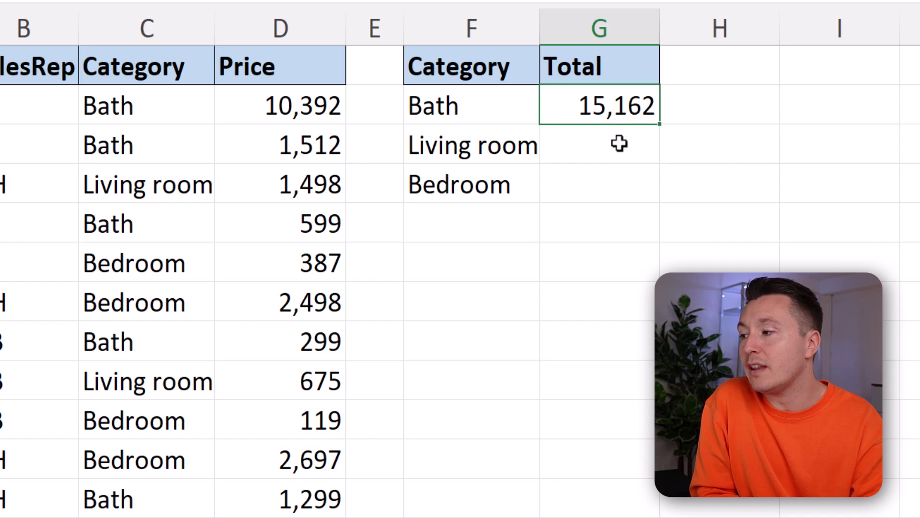
click(310, 29)
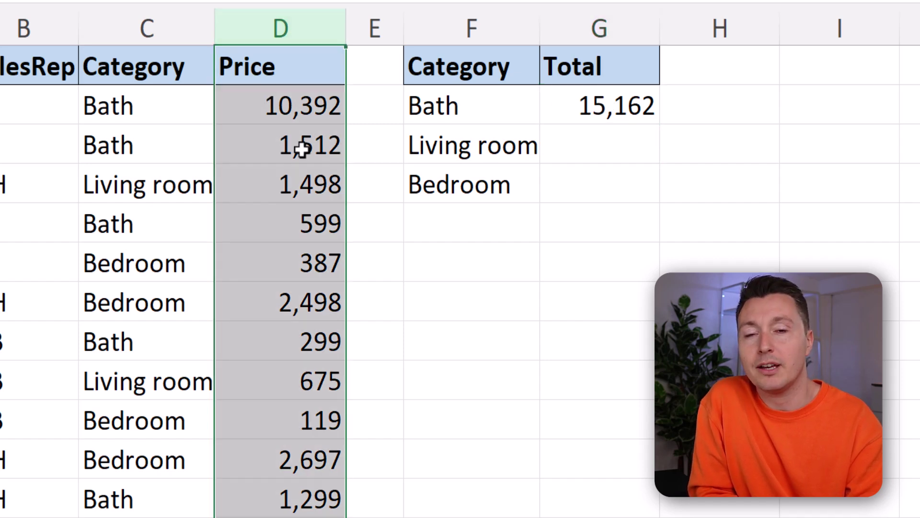
click(606, 138)
click(621, 105)
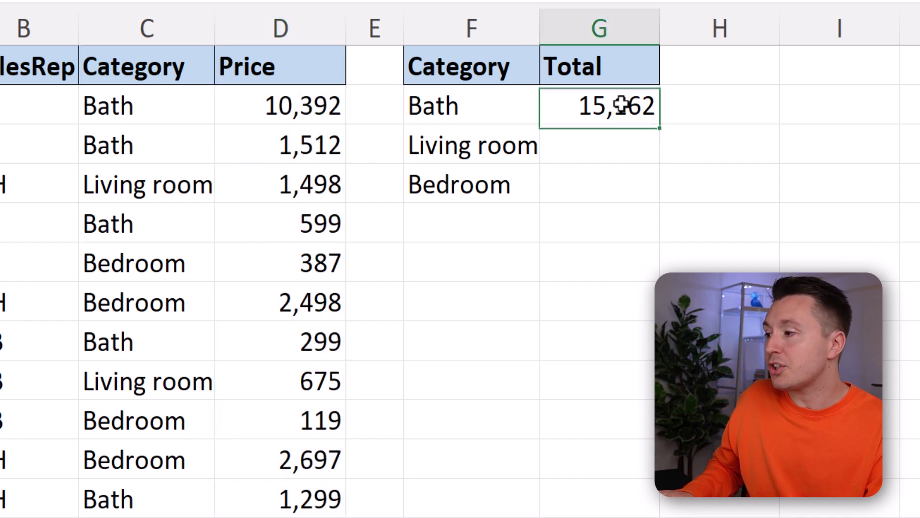
drag(658, 125, 641, 193)
Check the Living room (5,469) and Bedroom (10,772) totals and their formulas.
click(615, 146)
click(609, 181)
drag(489, 104, 573, 181)
click(595, 144)
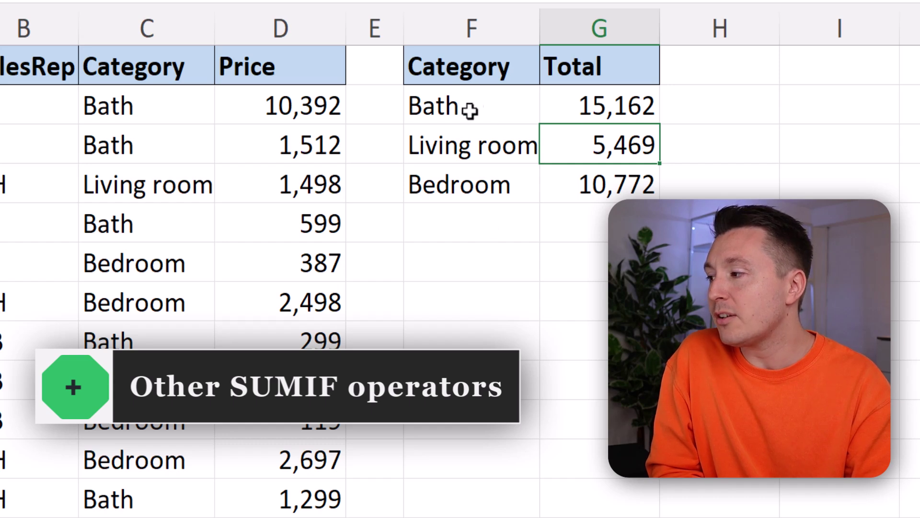
Highlight sample prices, then start =SUMIF( in H2, the Price > 1000 Total cell.
click(470, 109)
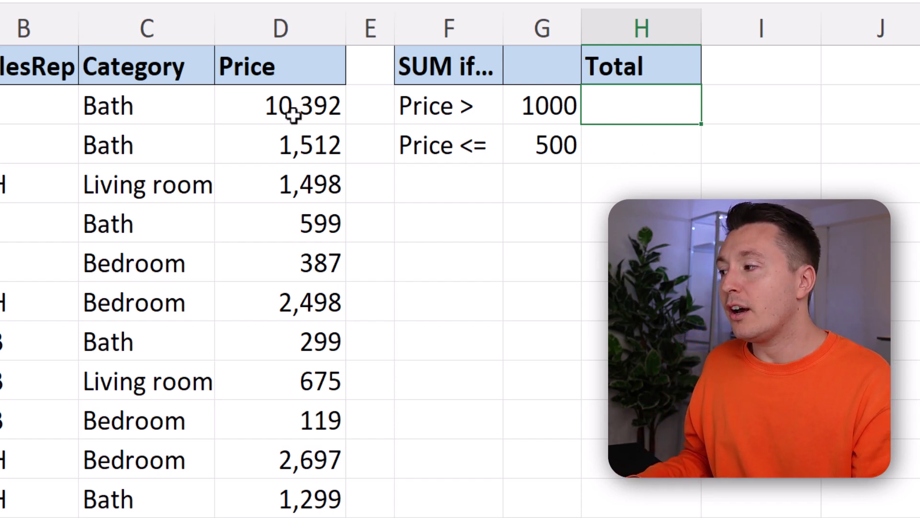
drag(294, 114, 297, 222)
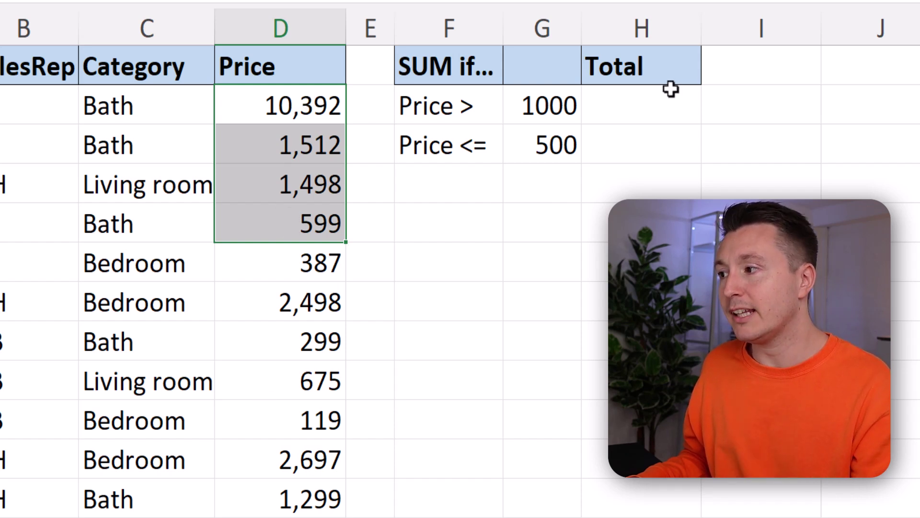
click(671, 105)
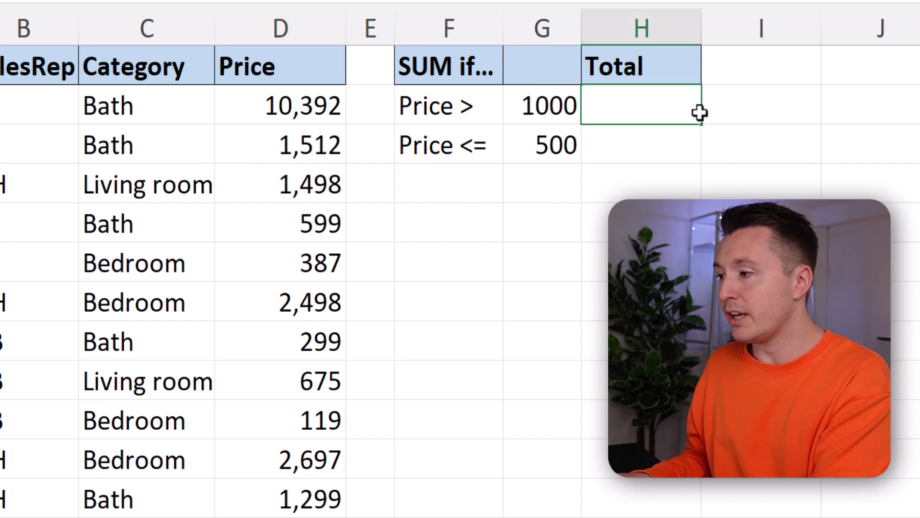
text(=SUMIF()
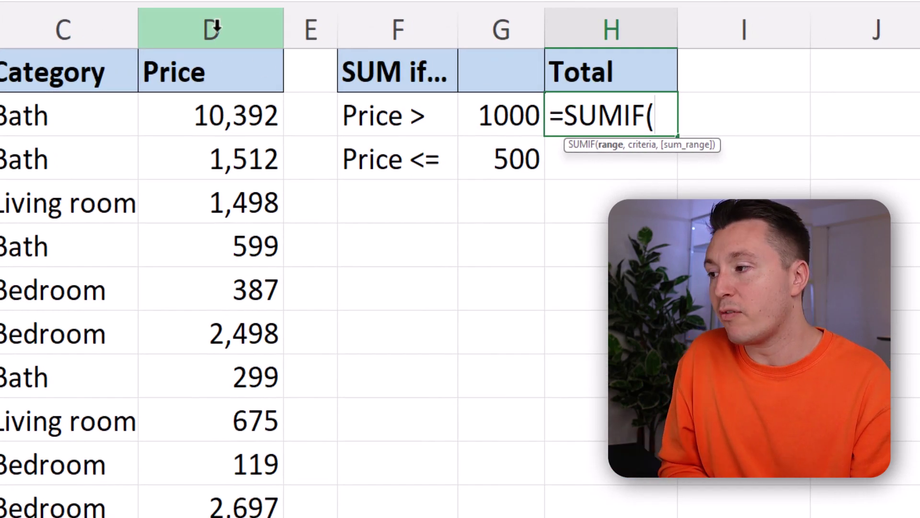
Complete H2's SUMIF over the Price column with the 1000 in G2 as criterion, giving 27,088.
click(215, 28)
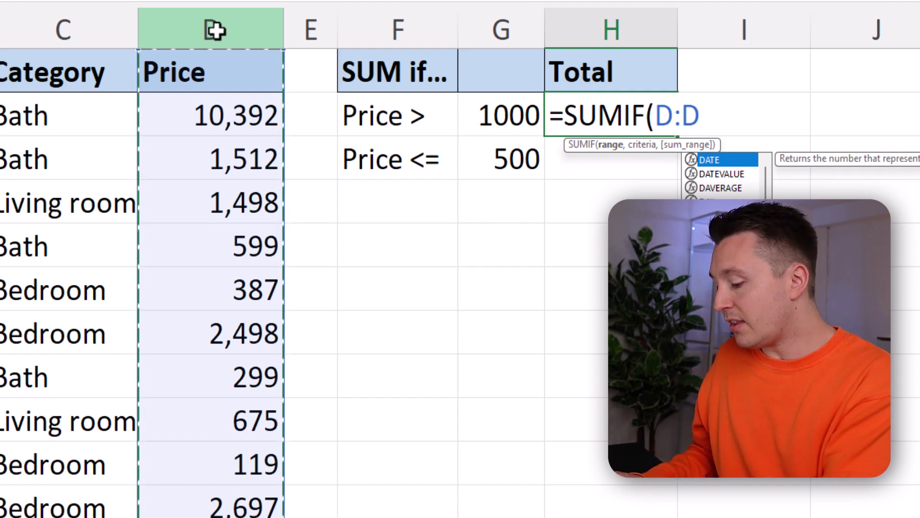
text(,">"&)
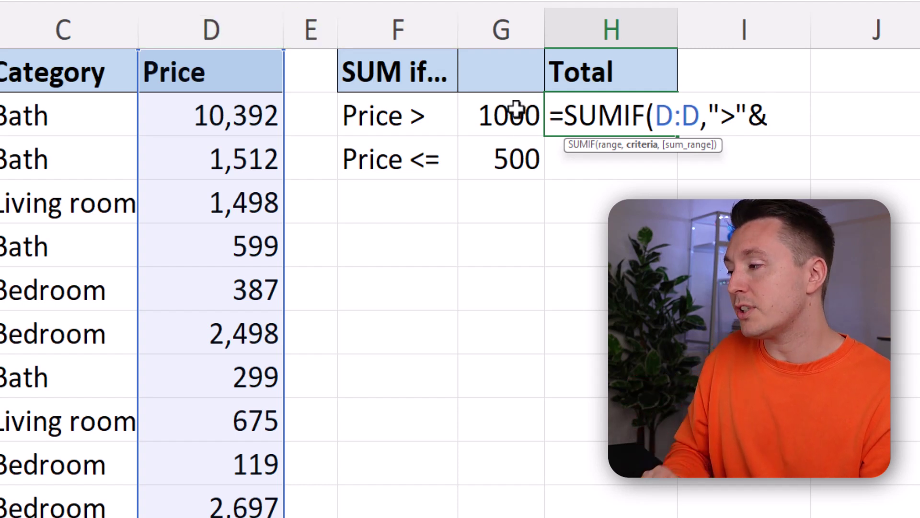
click(517, 110)
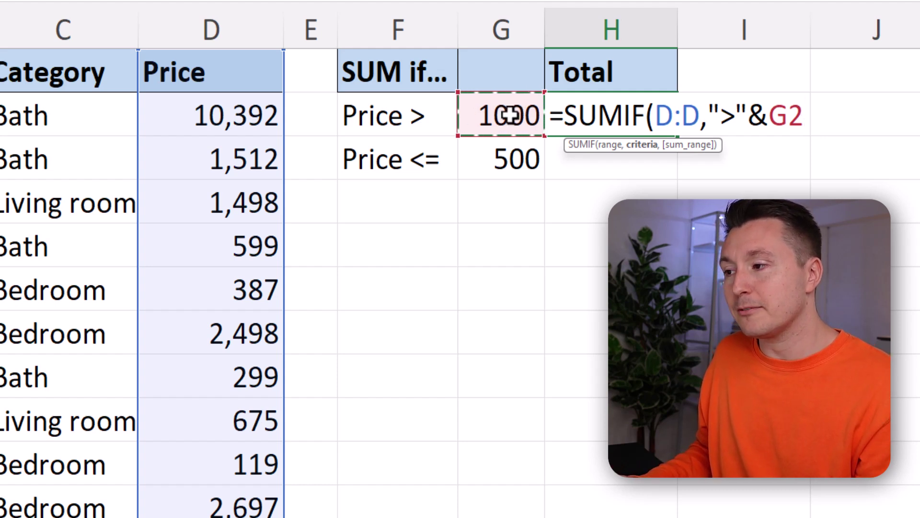
text())
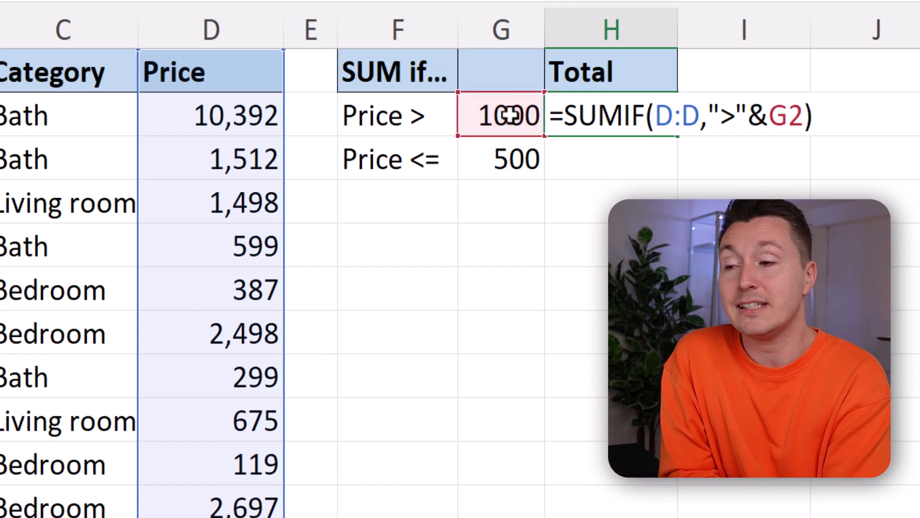
key(Return)
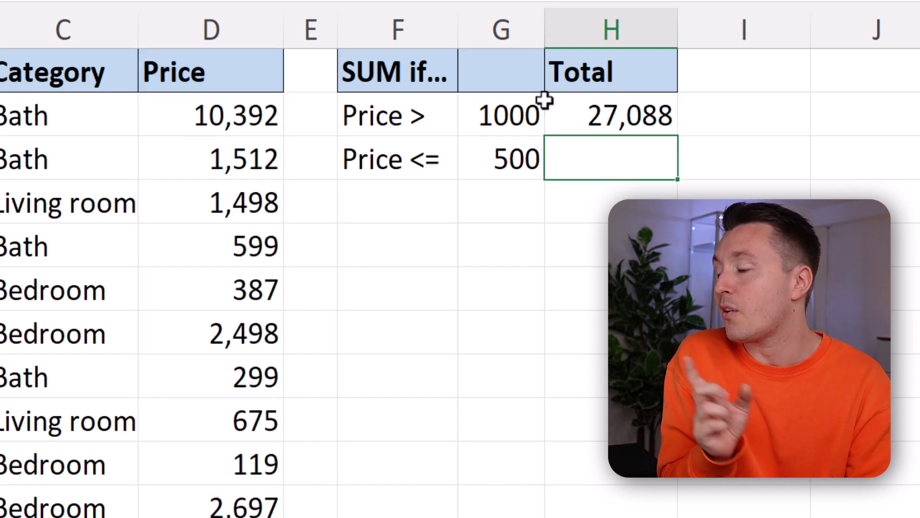
click(608, 115)
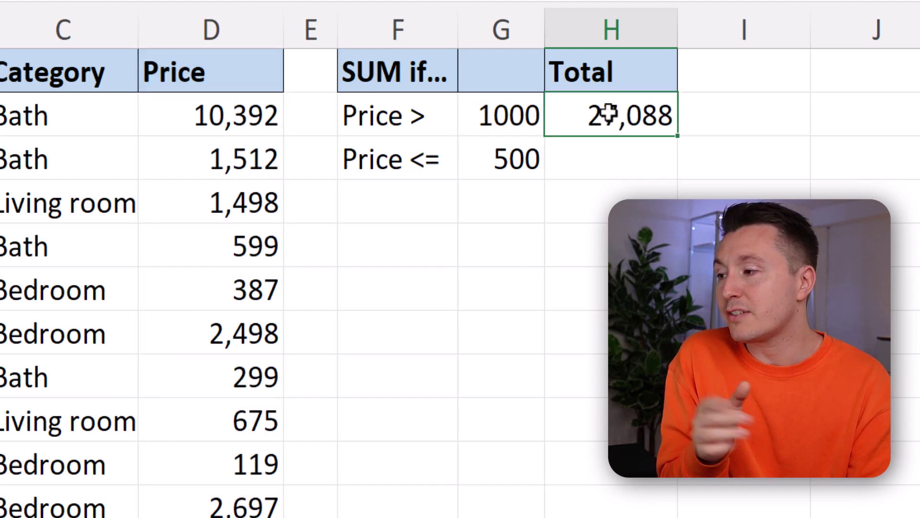
Change the 599 price to 1599, check H2's update, then undo back to 599.
click(224, 245)
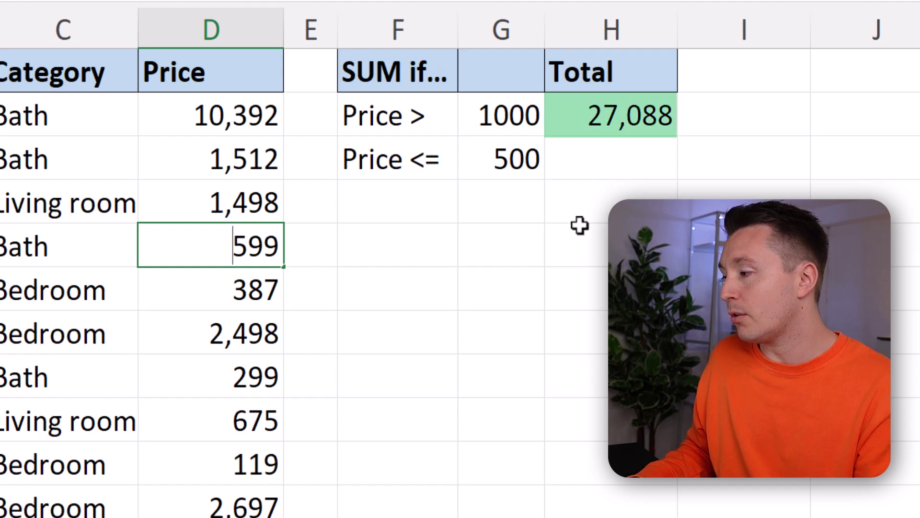
text(1599)
key(Return)
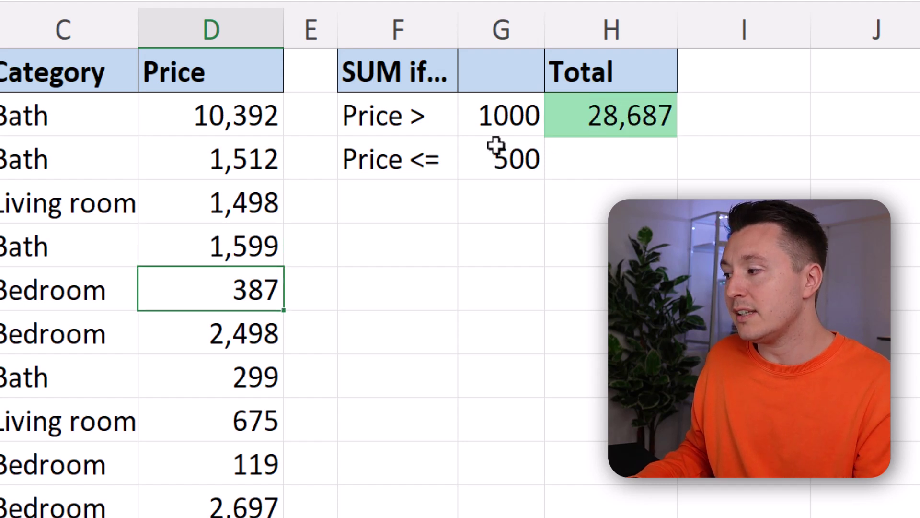
click(223, 240)
click(571, 125)
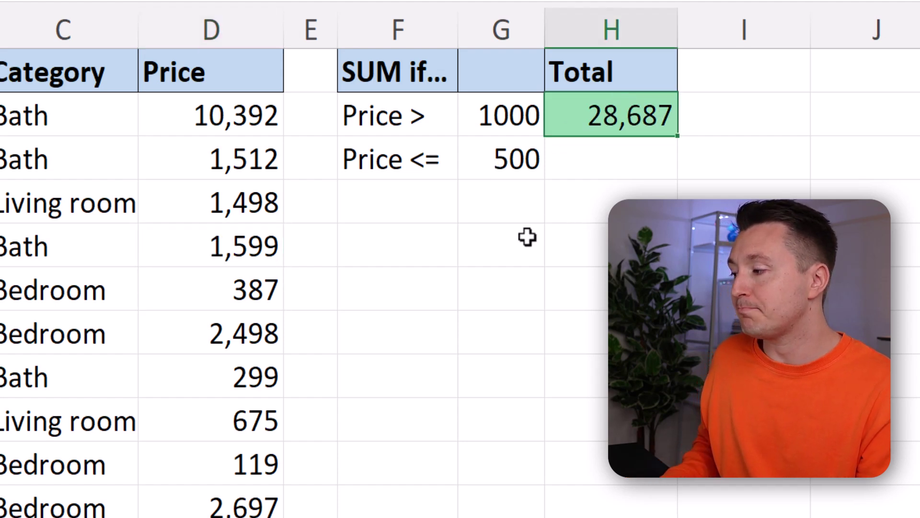
key(ctrl+z)
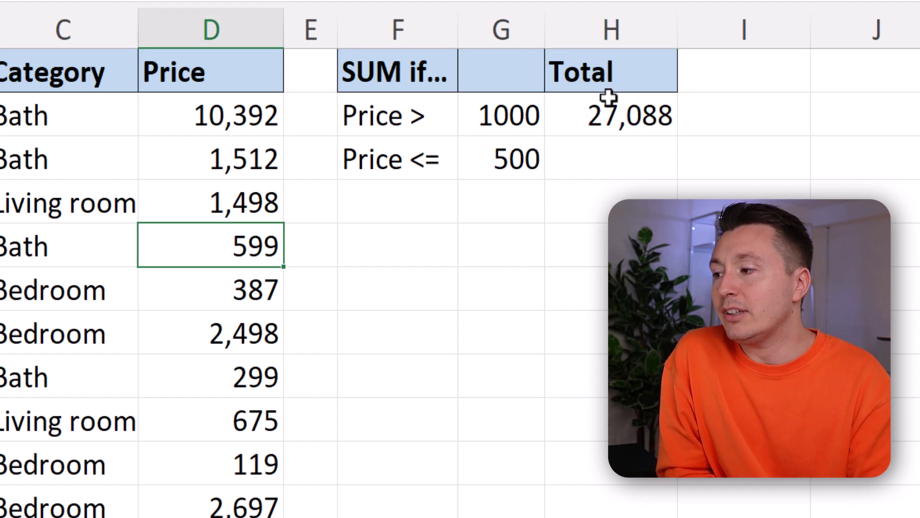
Enter =SUMIF(D:D,"<="&G3) in H3, totalling prices at or below 500 as 1,627.
click(606, 154)
text(=)
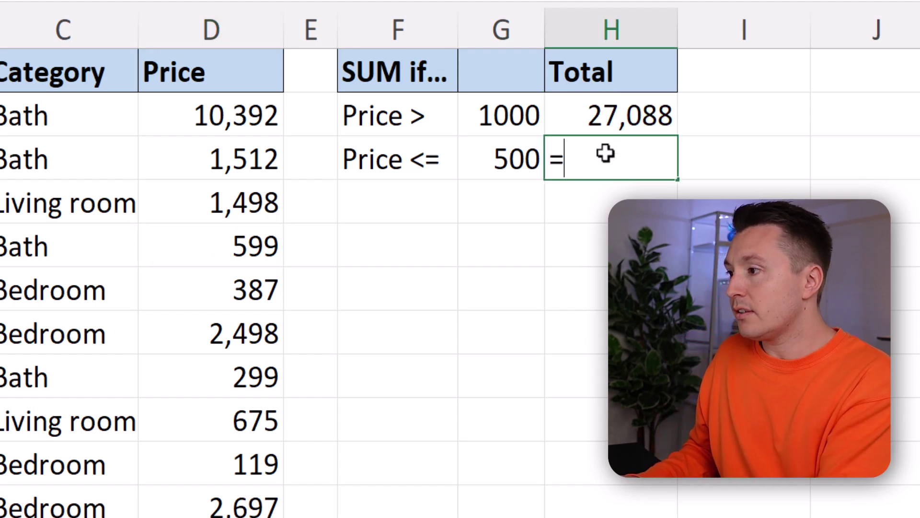
text(SUMIF()
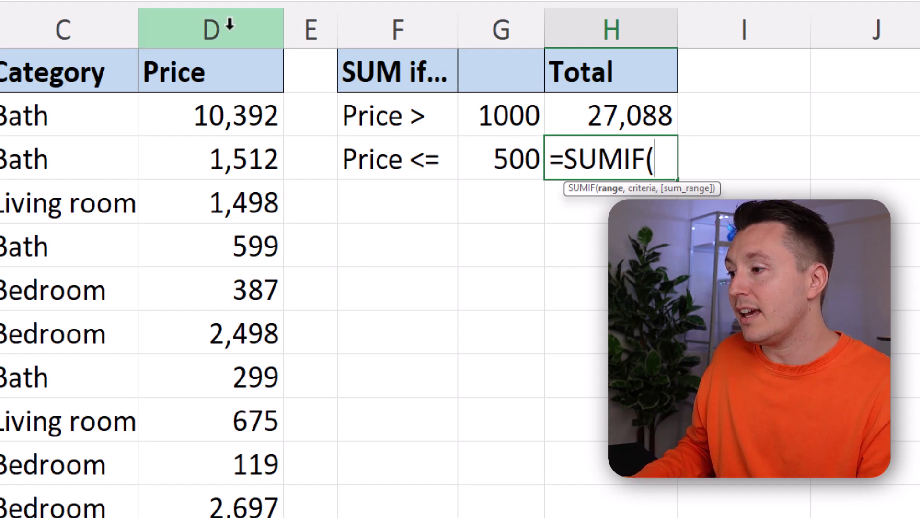
click(230, 26)
text(,)
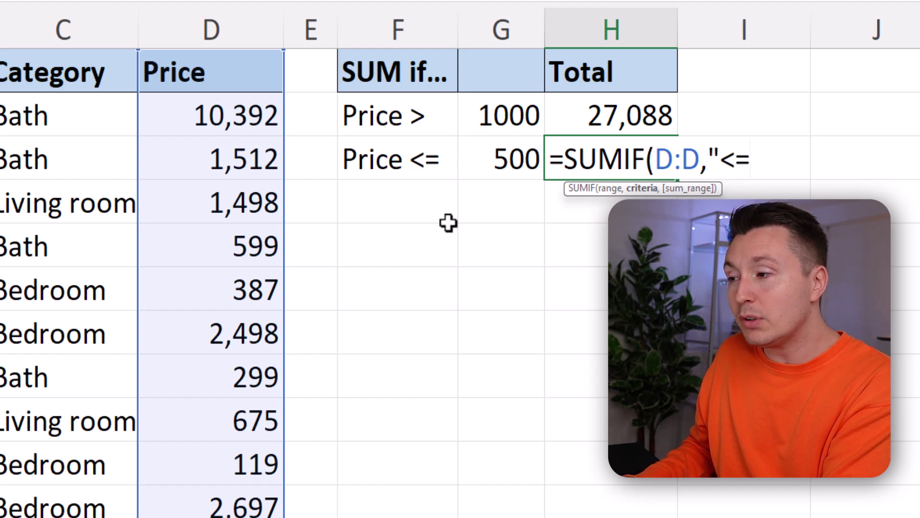
text("<=)
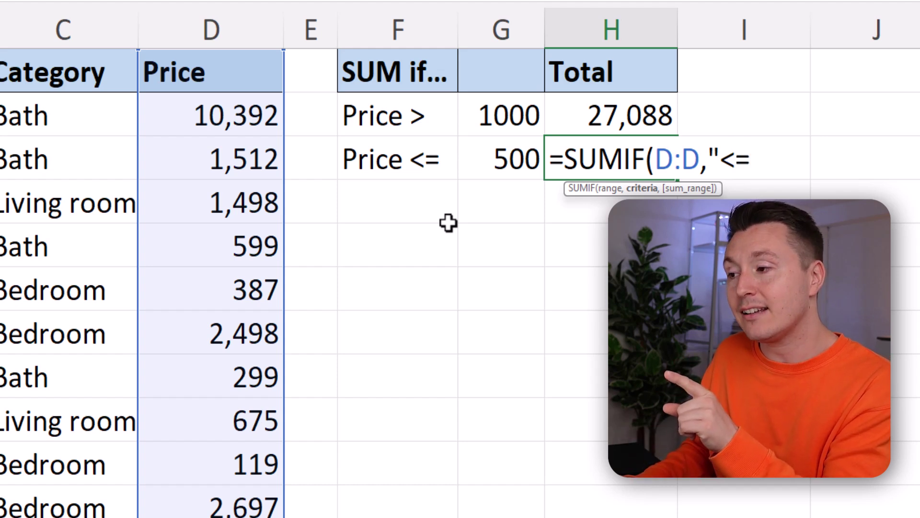
text(")
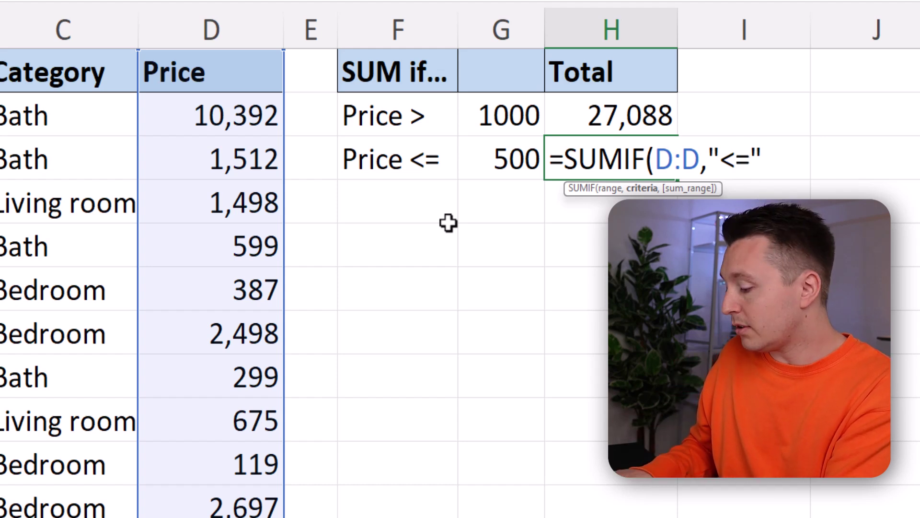
text(&)
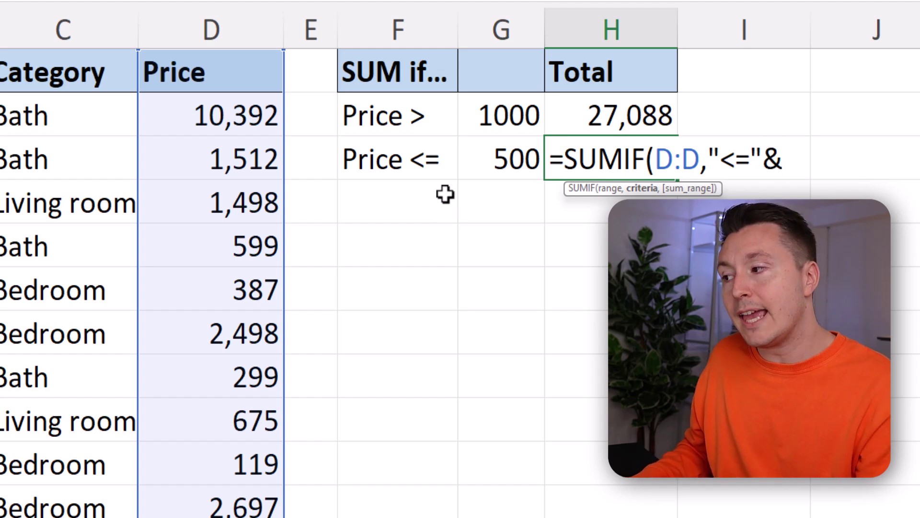
click(486, 159)
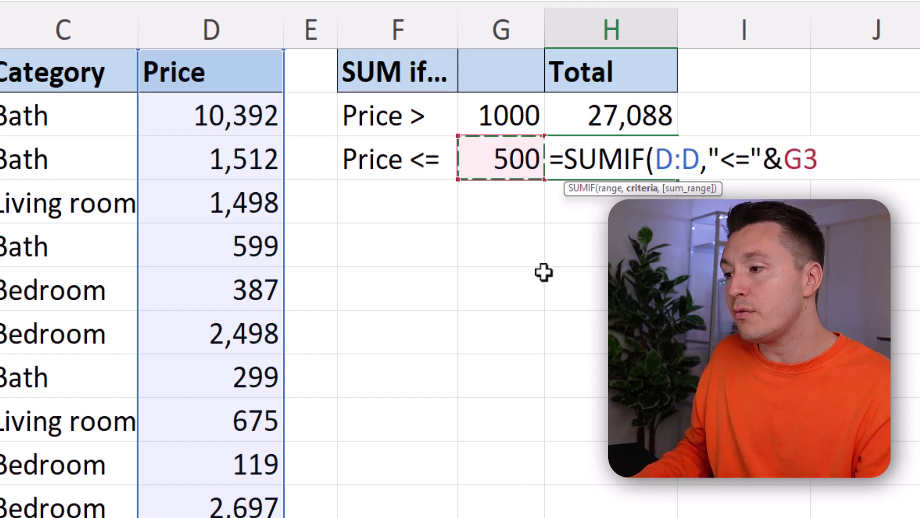
text())
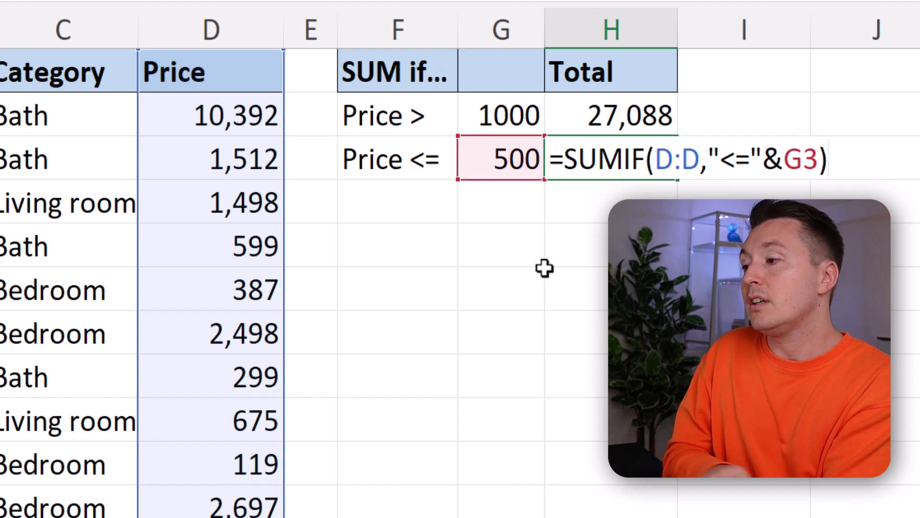
key(Return)
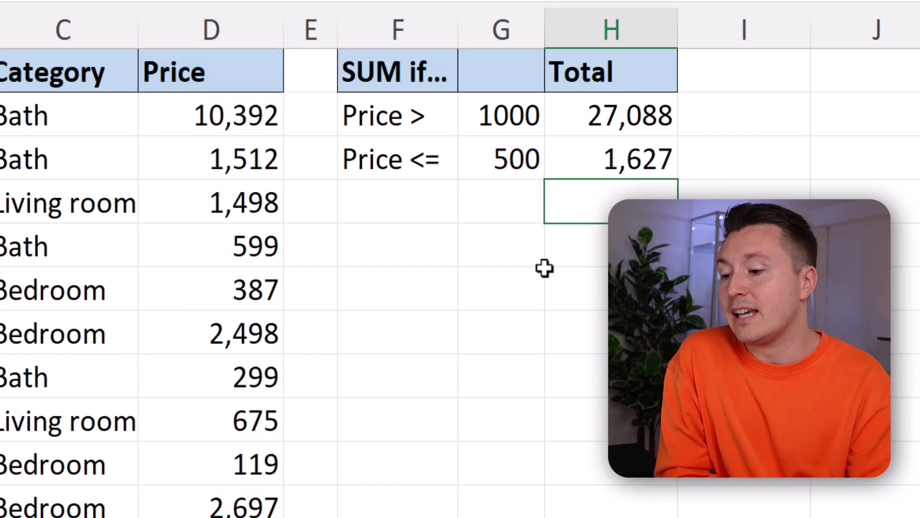
click(618, 142)
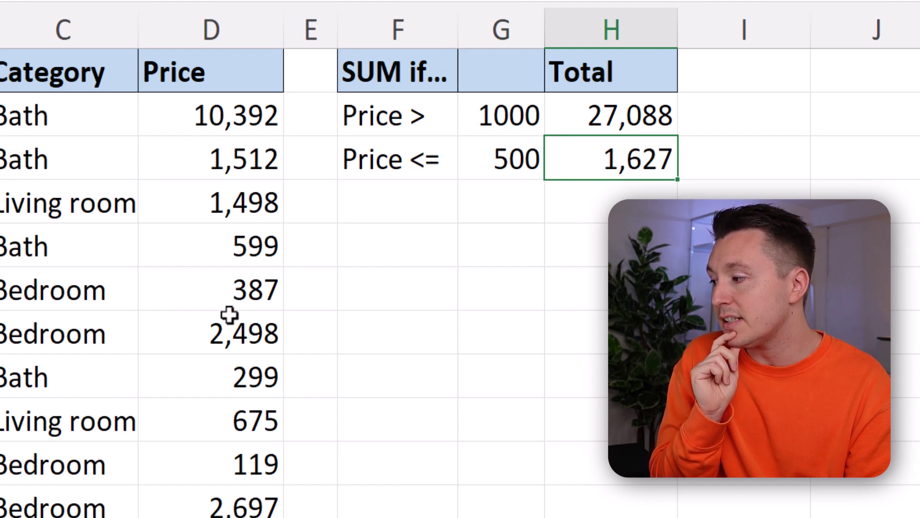
Edit the 2,498 price to 498 by deleting its leading 2.
click(221, 330)
double_click(220, 336)
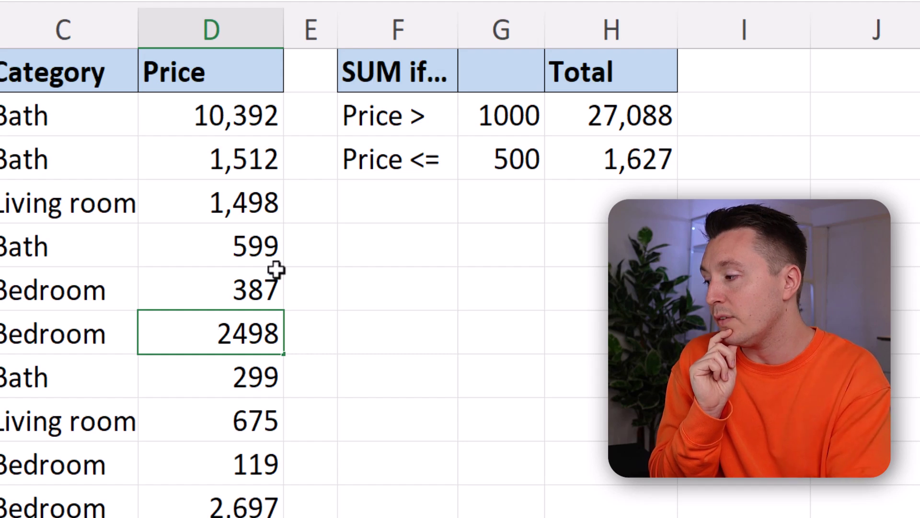
key(BackSpace)
key(Return)
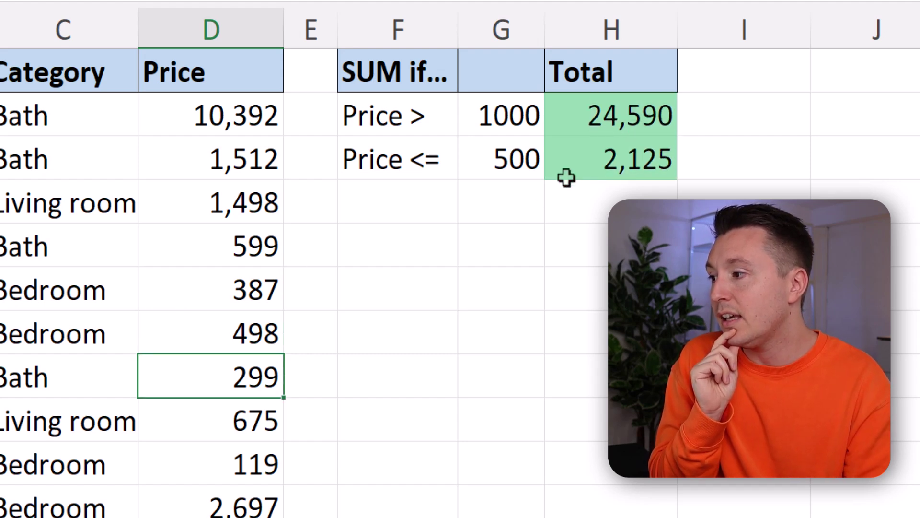
Check the updated totals (24,590 and 2,125) and inspect H3's formula without changing it.
click(609, 166)
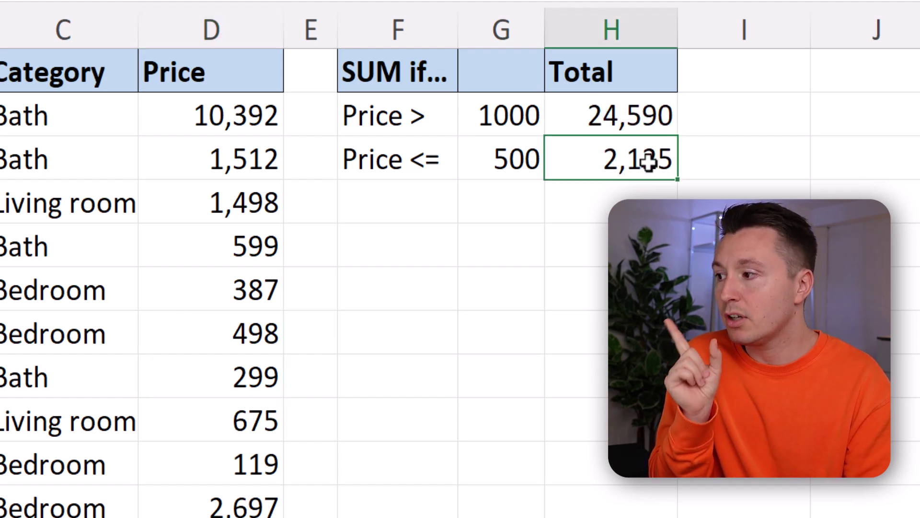
click(496, 115)
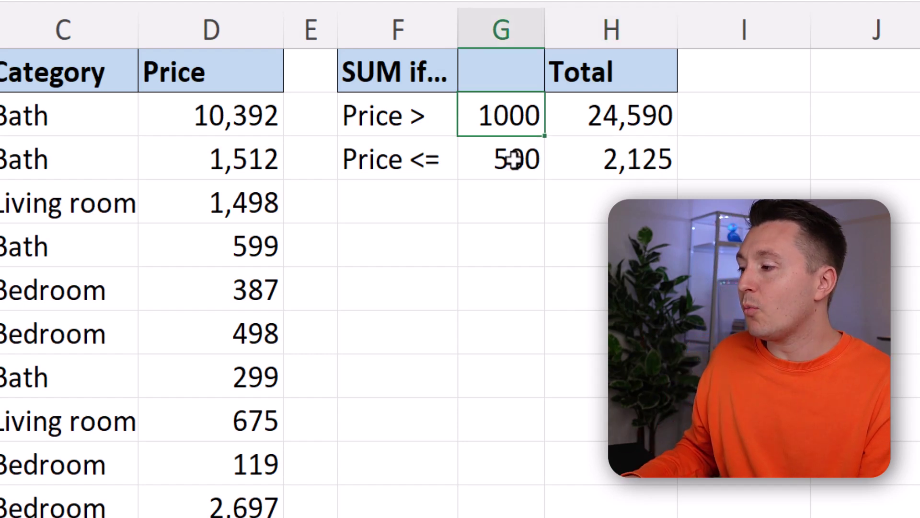
click(602, 158)
double_click(599, 159)
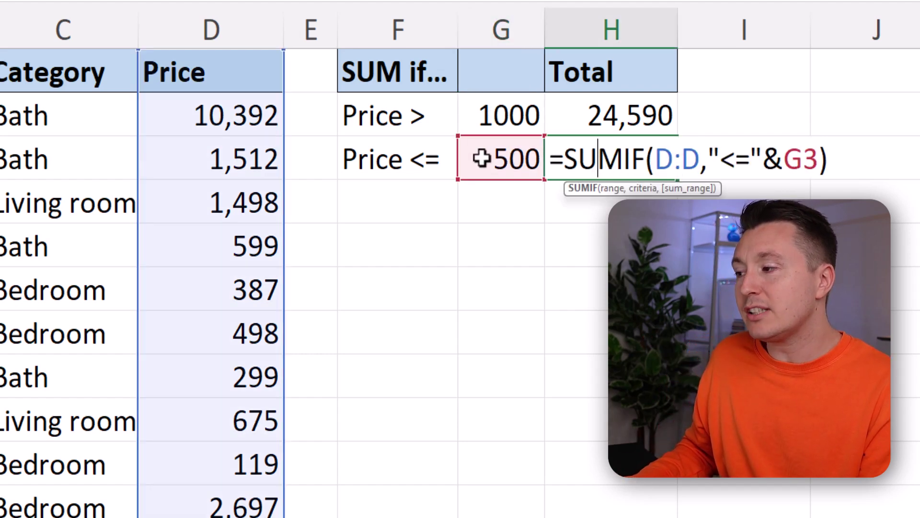
key(Escape)
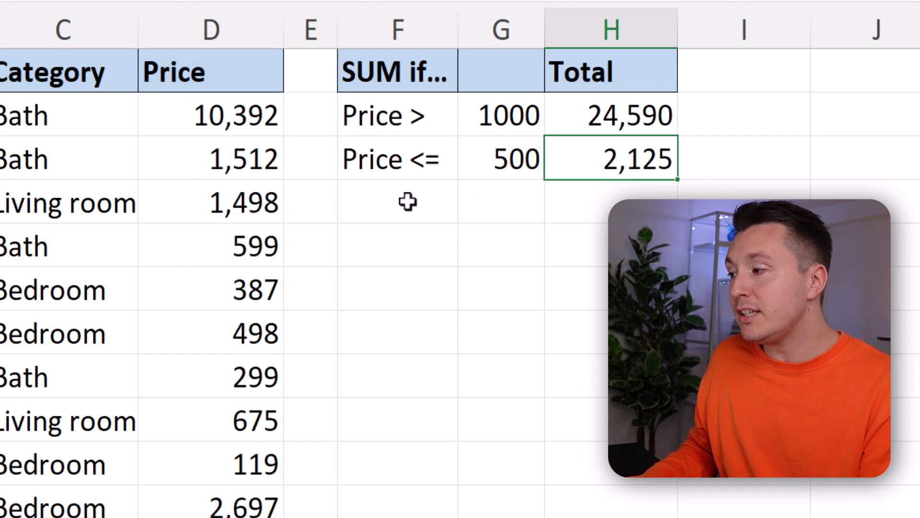
Copy the Price <= label and 500 down into F4:G4 with Ctrl+D.
click(440, 192)
text(O)
key(Escape)
text(P)
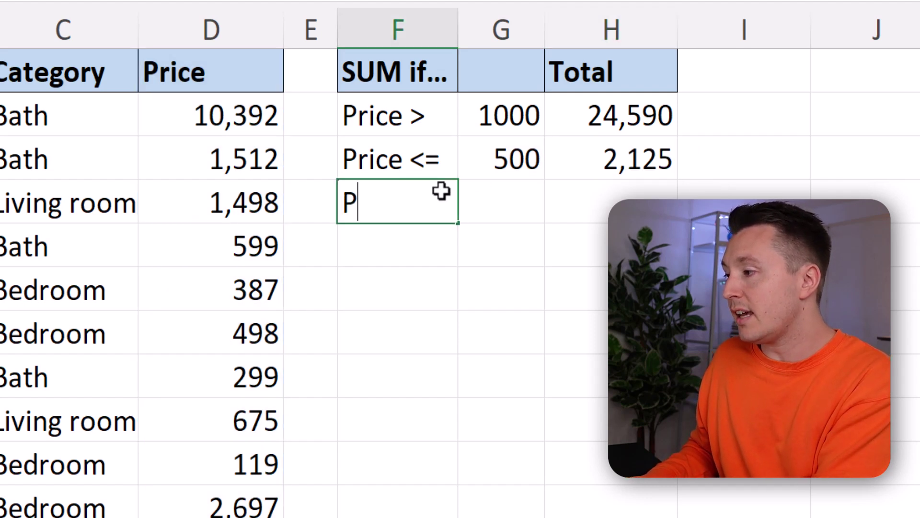
key(Escape)
text(Pric)
key(Escape)
key(shift+Right)
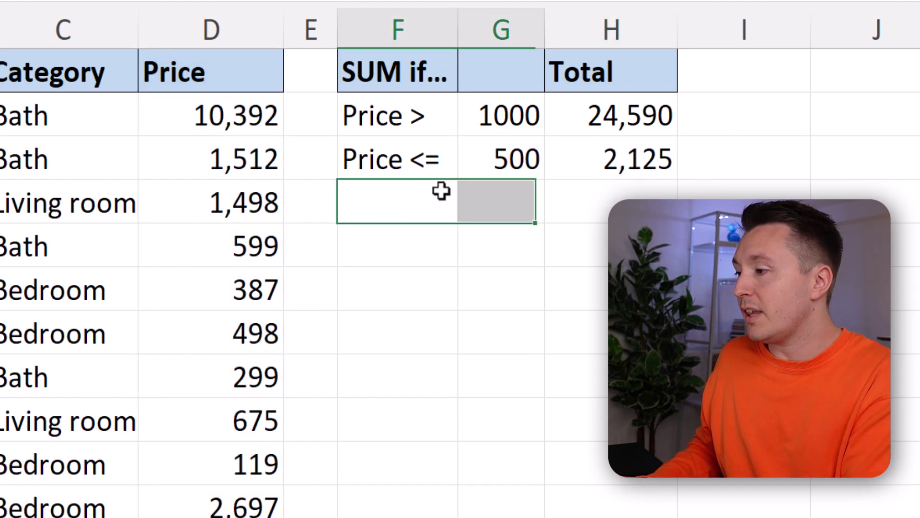
key(ctrl+d)
key(Right)
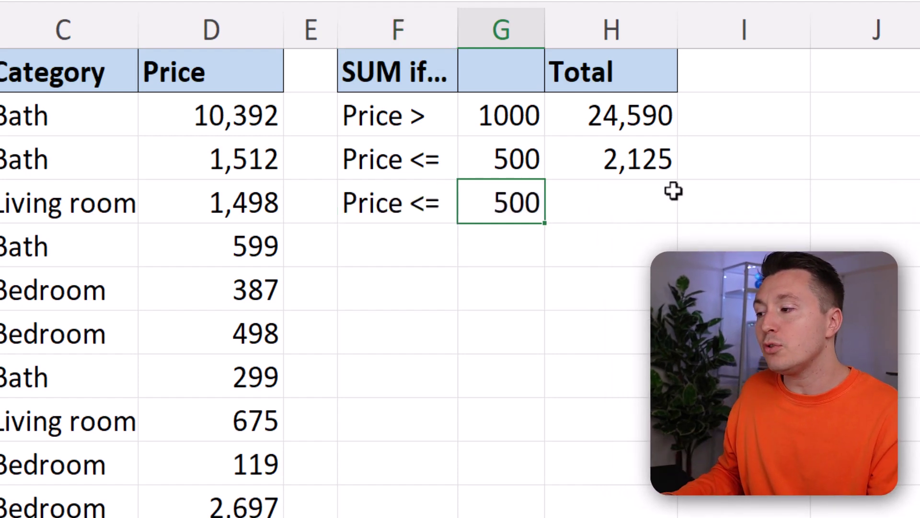
Enter =SUMIF(D:D,"<=500") in H4 with a hardcoded criterion, giving 2,125.
click(623, 203)
text(=)
text(SUM)
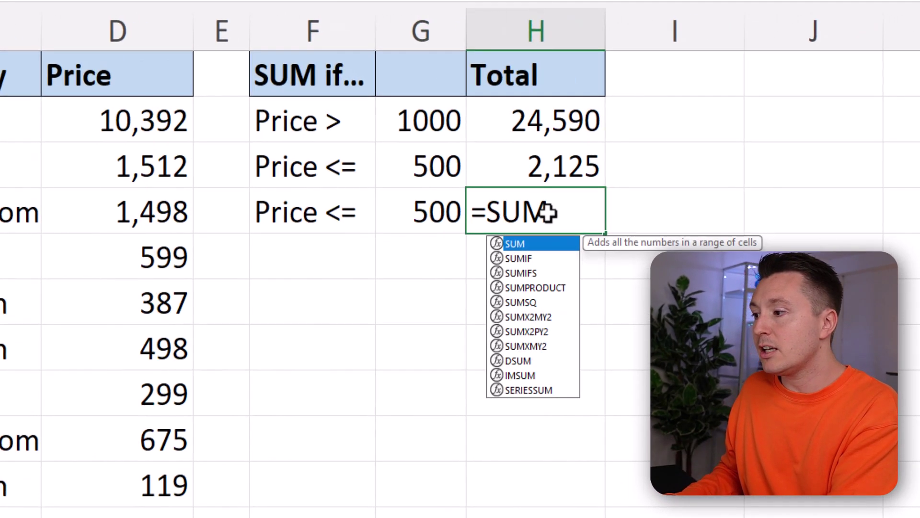
text(IF()
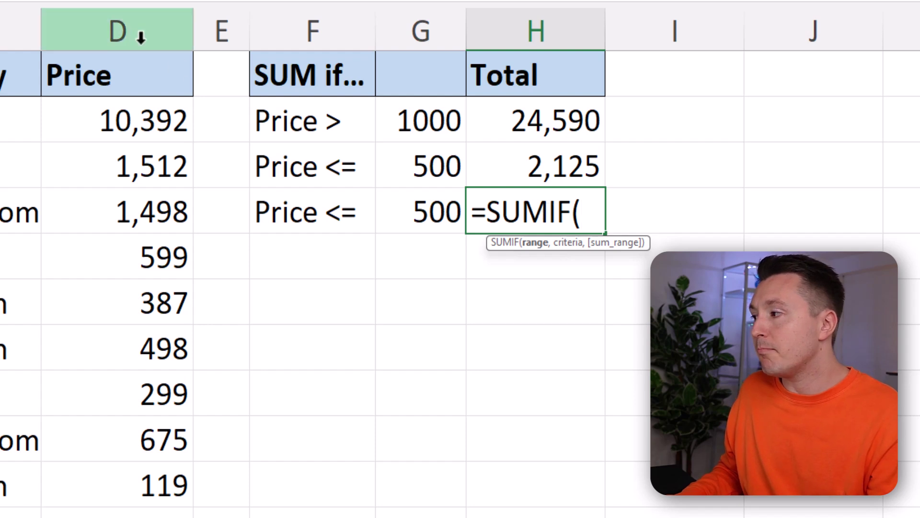
click(118, 28)
text(,"<=)
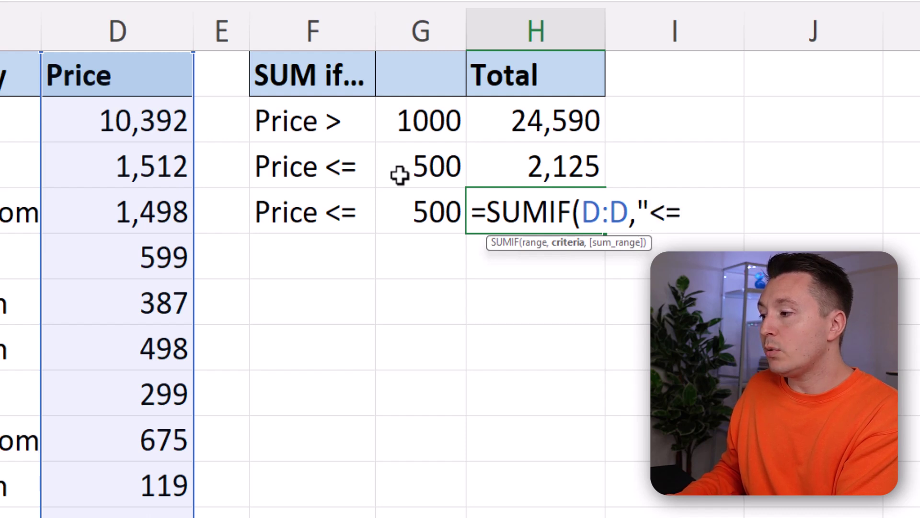
text(500"))
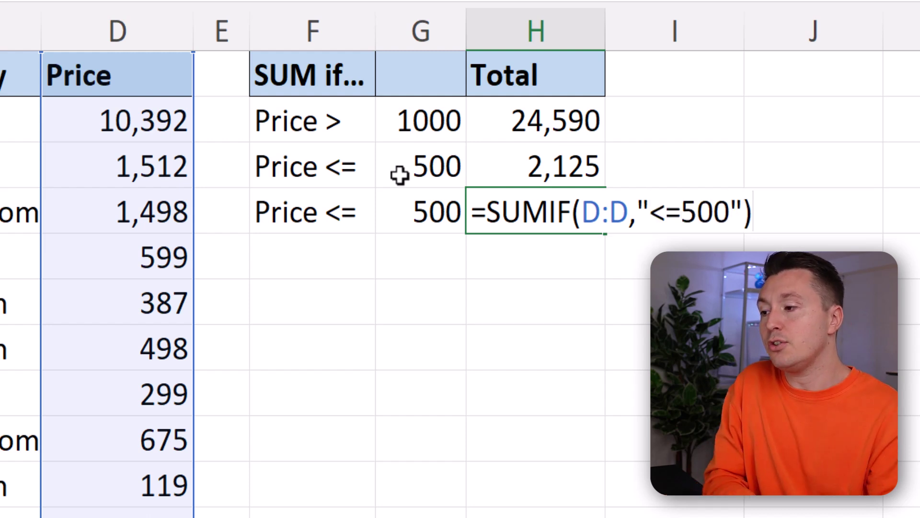
key(Return)
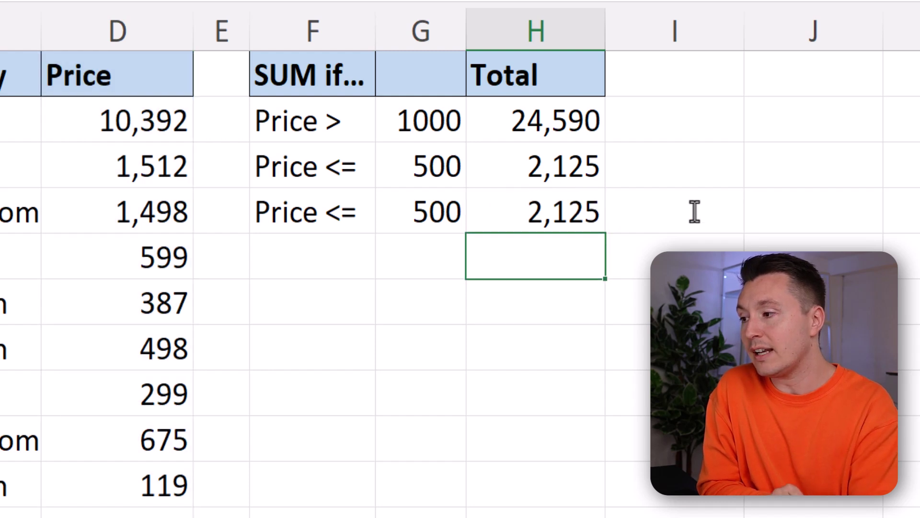
key(Up)
Compare the hardcoded 500 in H4's formula with the cell-reference criterion in H3.
double_click(547, 212)
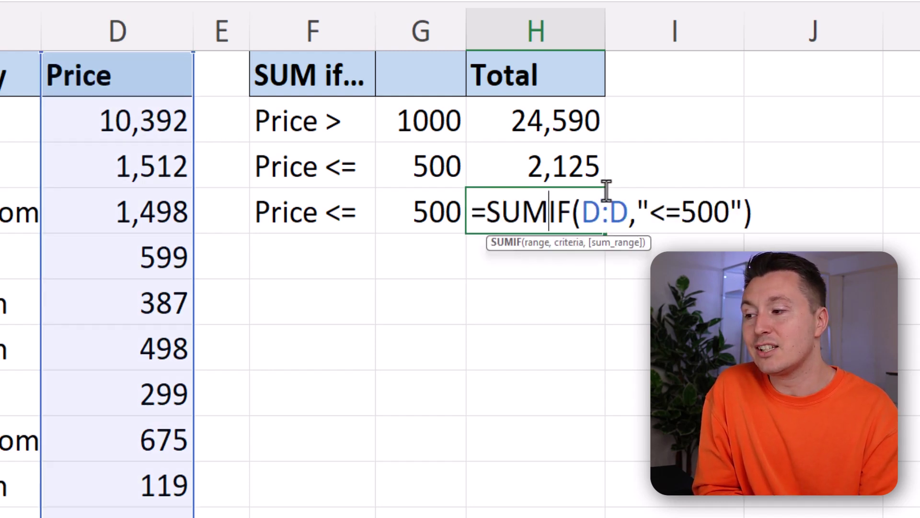
drag(681, 213, 726, 212)
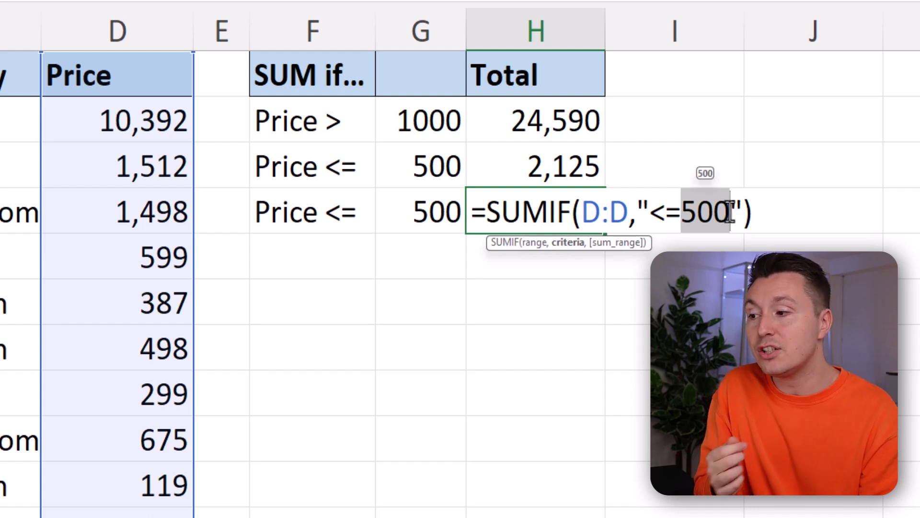
key(Return)
double_click(582, 167)
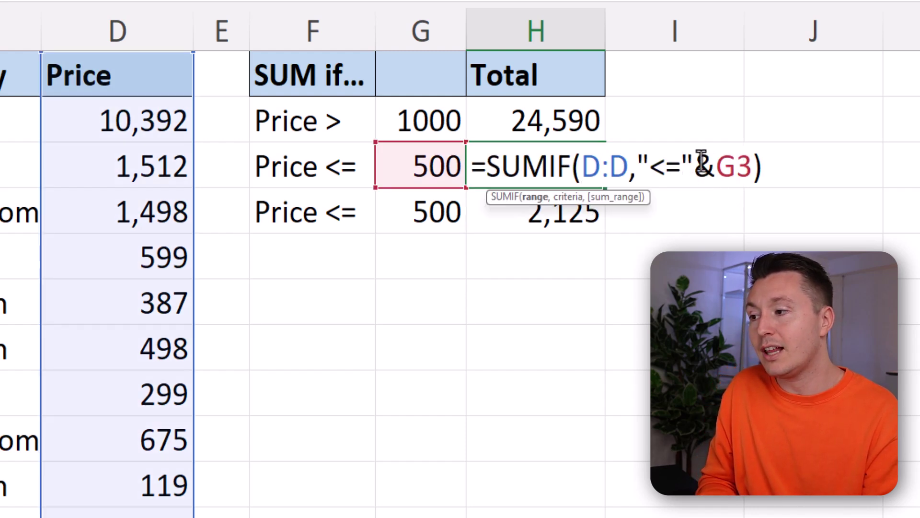